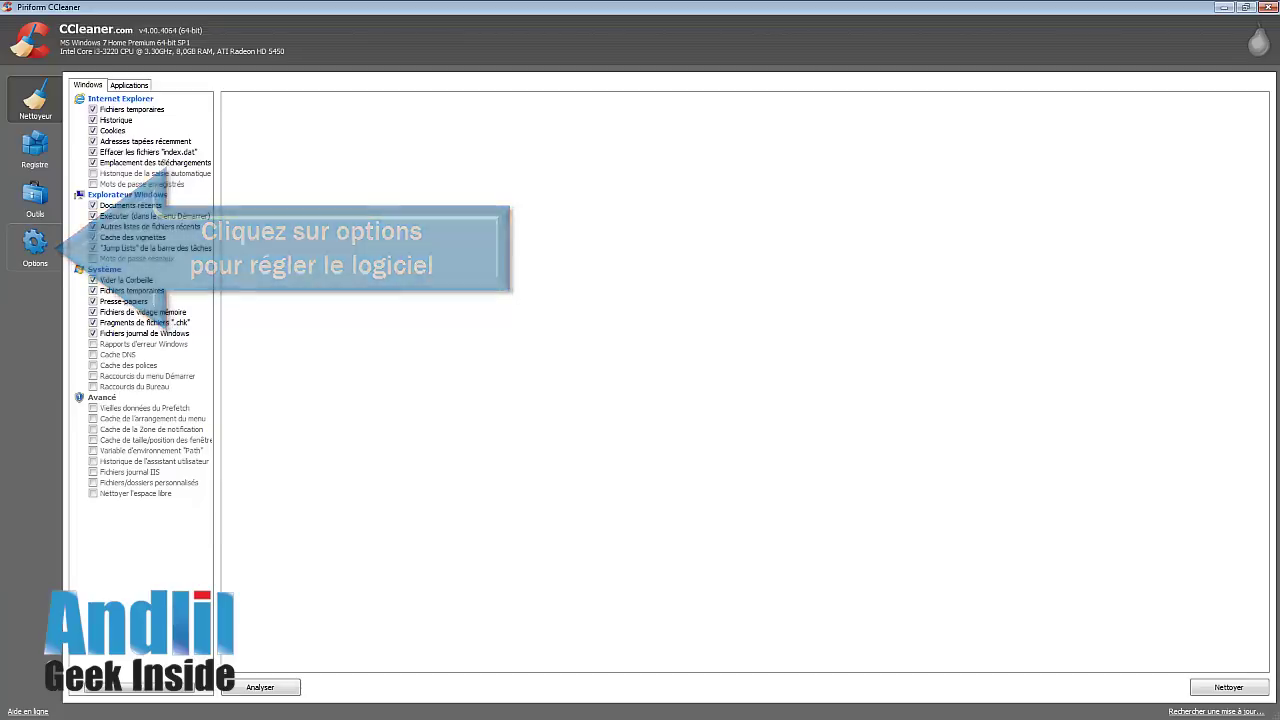
# - In the advanced options, enable detailed cleaner results and hidden warning messages, and disable the 24-hour temporary-file limit and the registry backup prompt
pyautogui.click(35, 248)
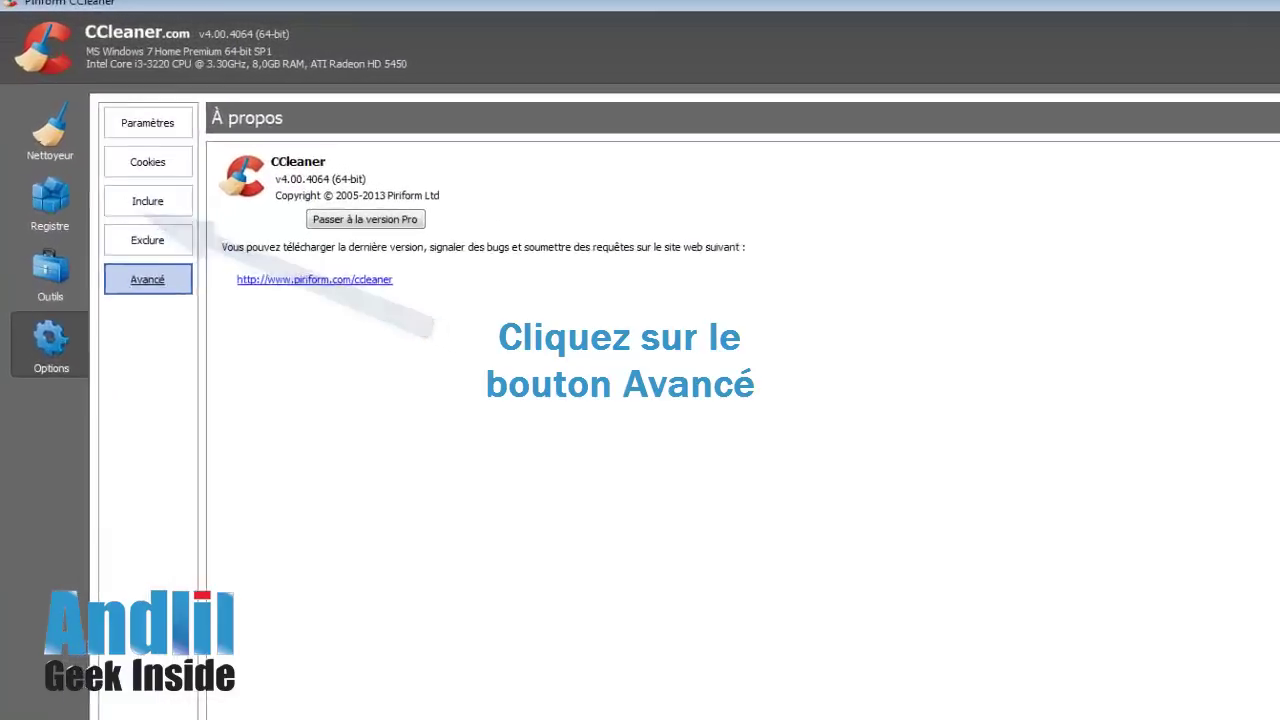
pyautogui.click(103, 202)
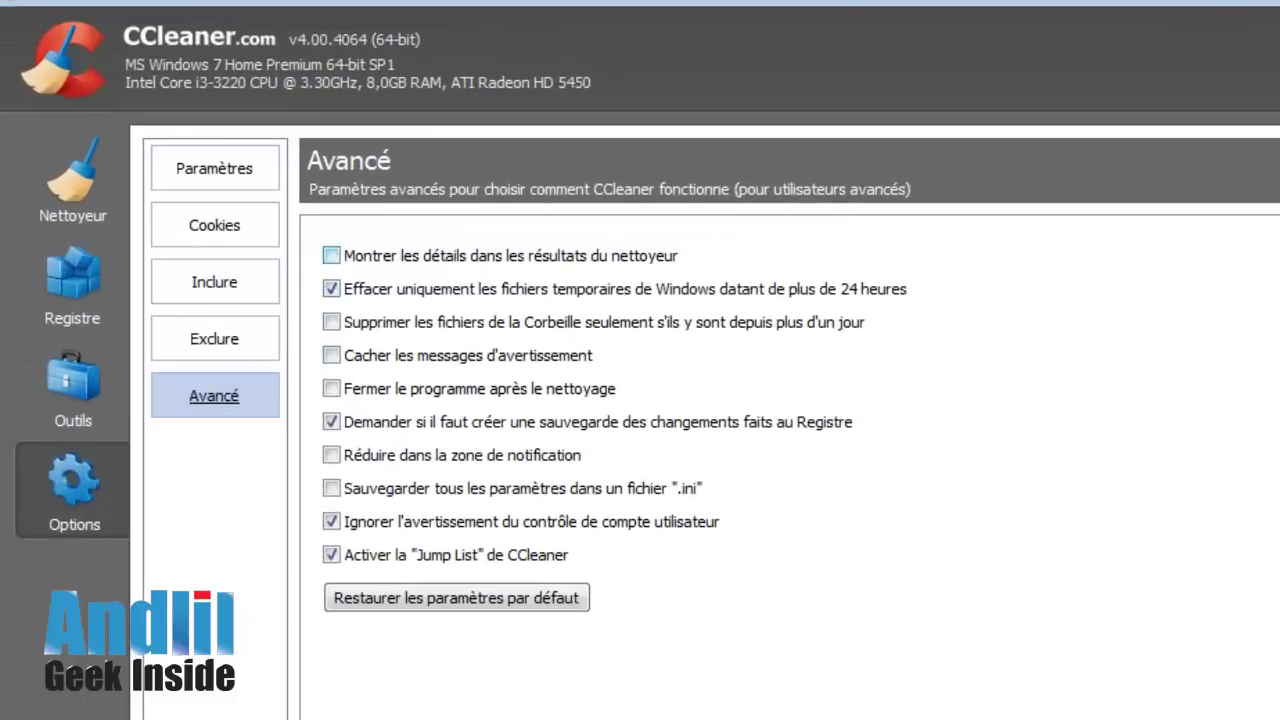
pyautogui.click(332, 256)
pyautogui.click(331, 355)
pyautogui.click(331, 421)
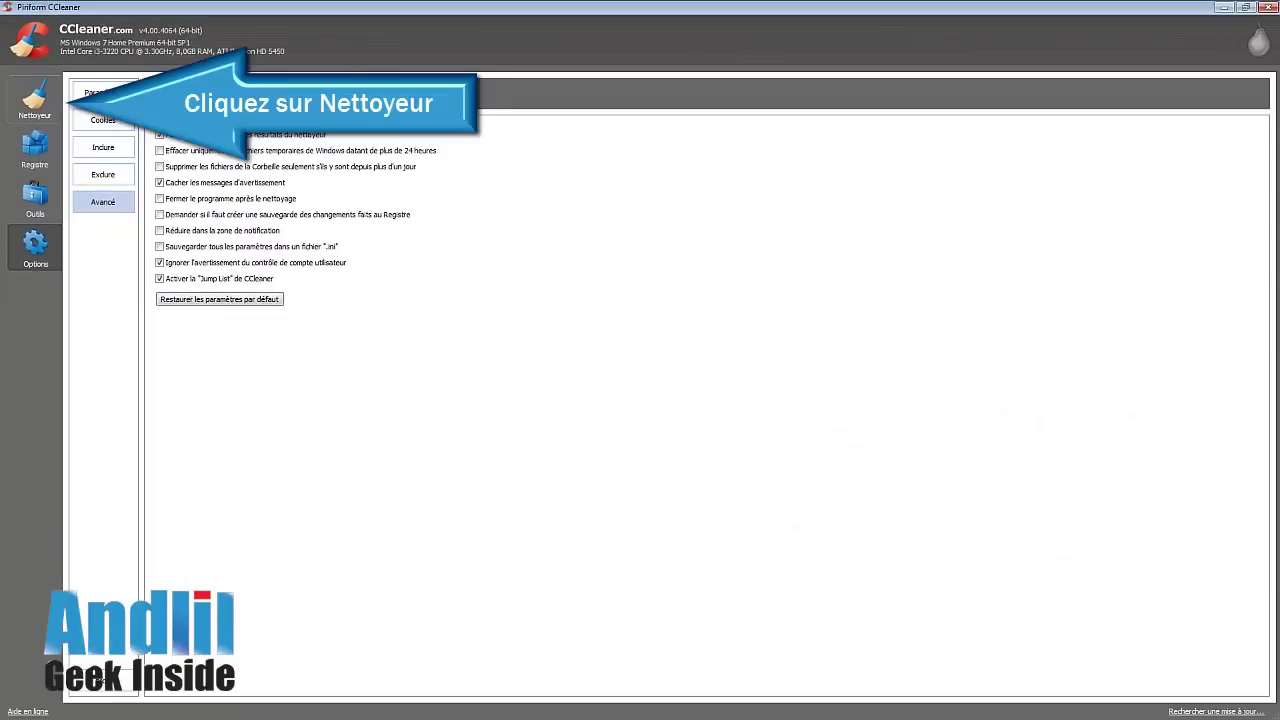
# - Add Rapports d'erreur Windows, Vieilles données du Prefetch, Variable d'environnement "Path", Fichiers journal IIS and Fichiers/dossiers personnalisés to the Windows cleaning items
pyautogui.click(35, 99)
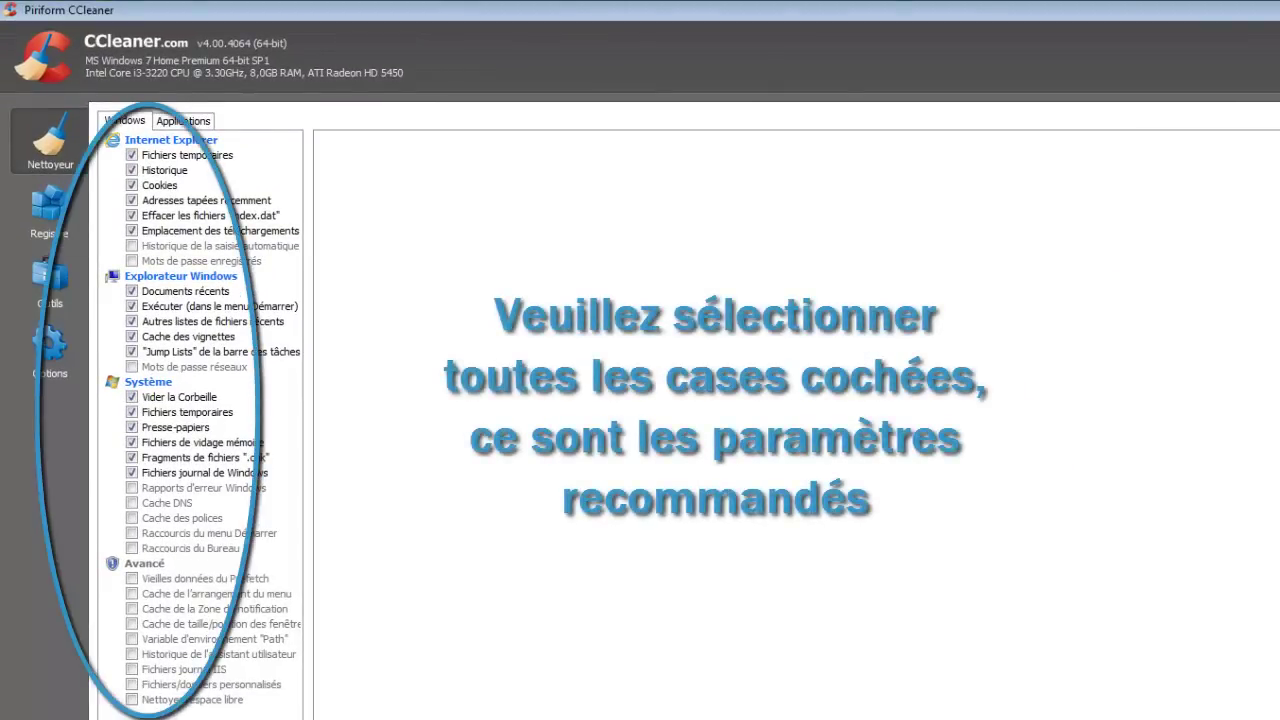
pyautogui.click(132, 488)
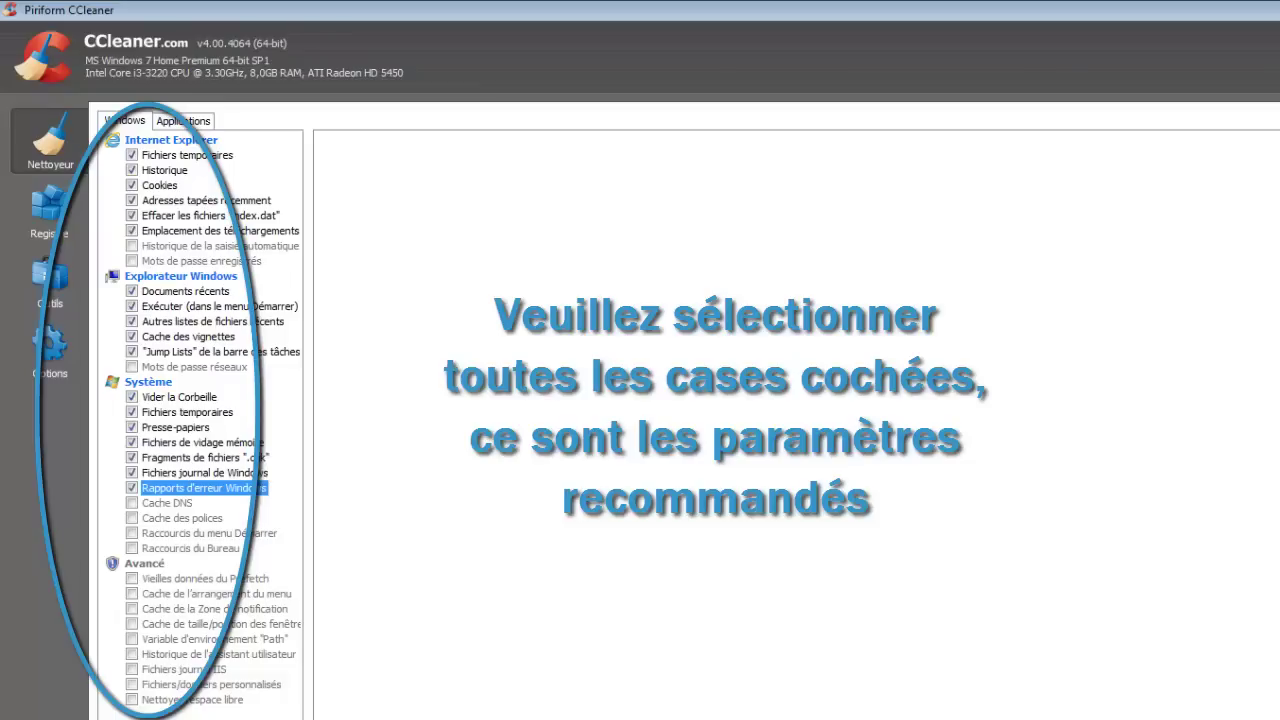
pyautogui.click(133, 579)
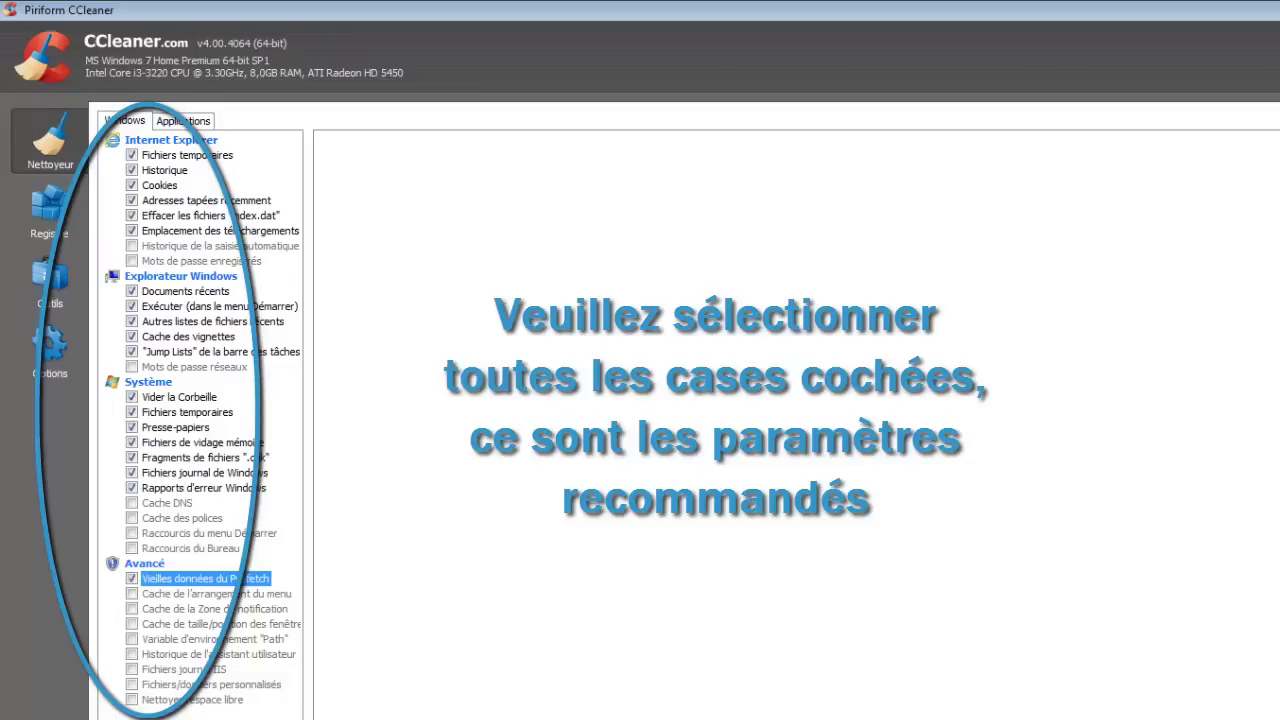
pyautogui.click(132, 639)
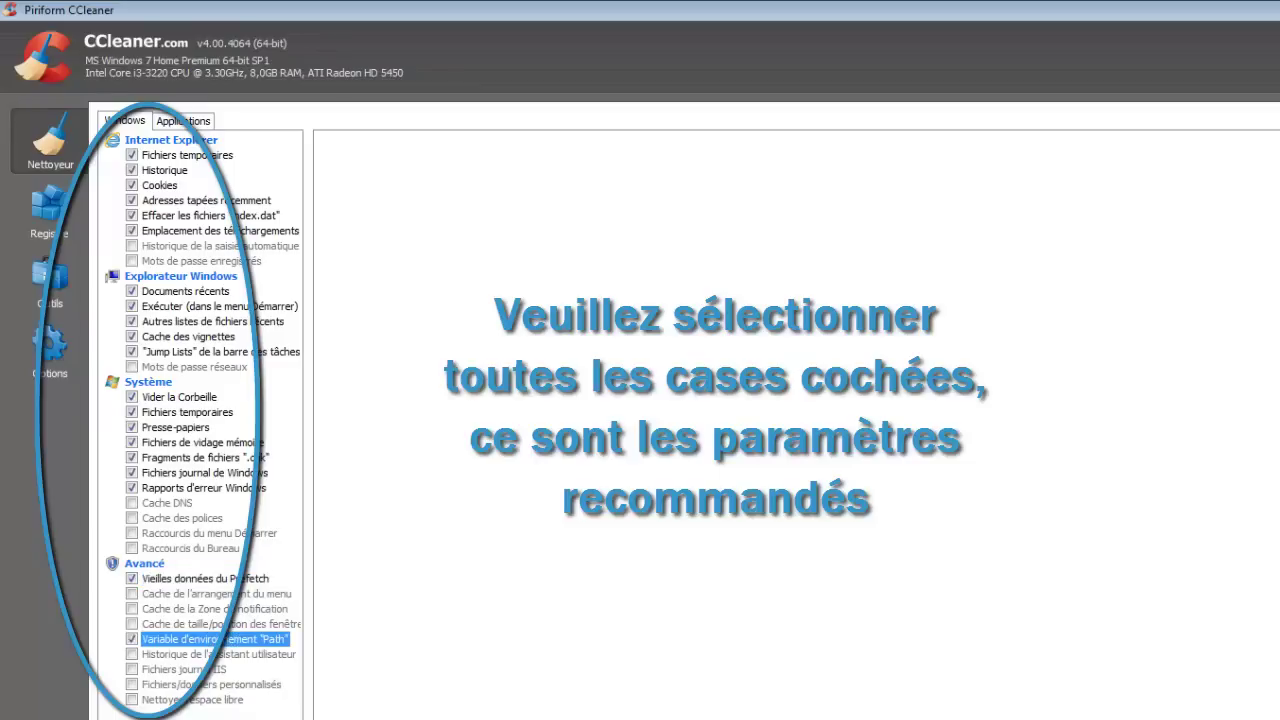
pyautogui.click(132, 669)
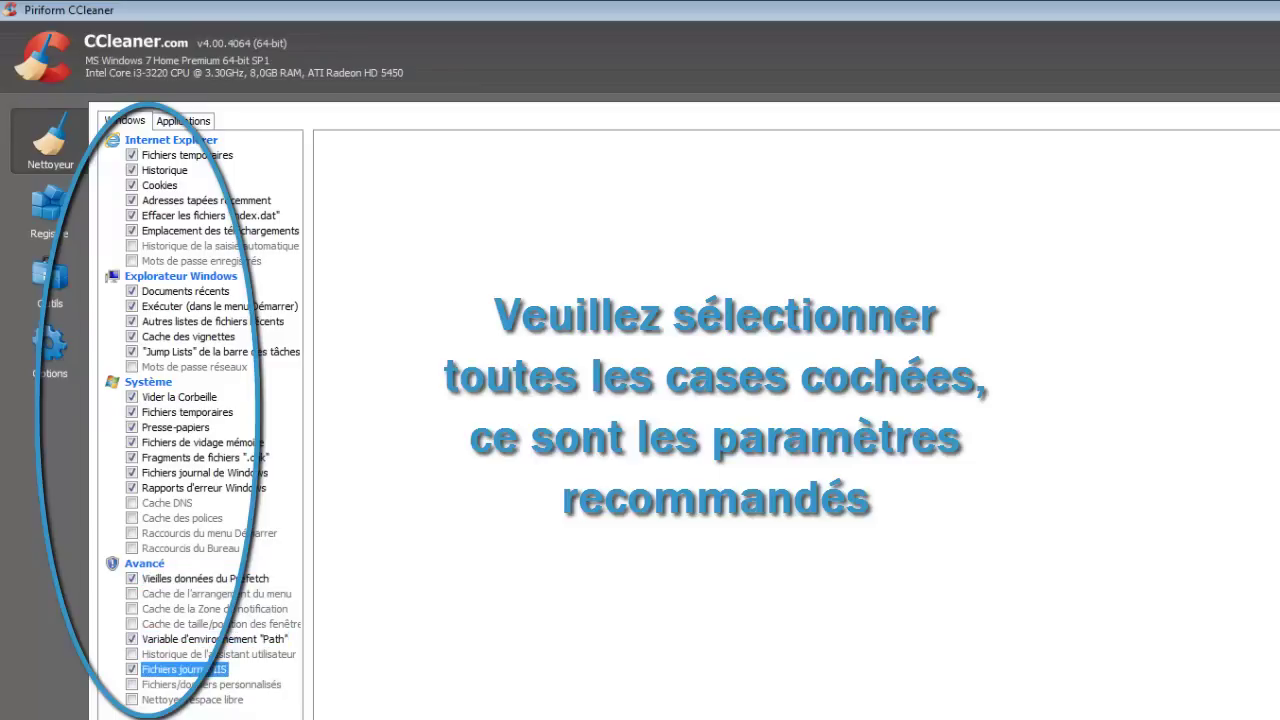
pyautogui.click(131, 684)
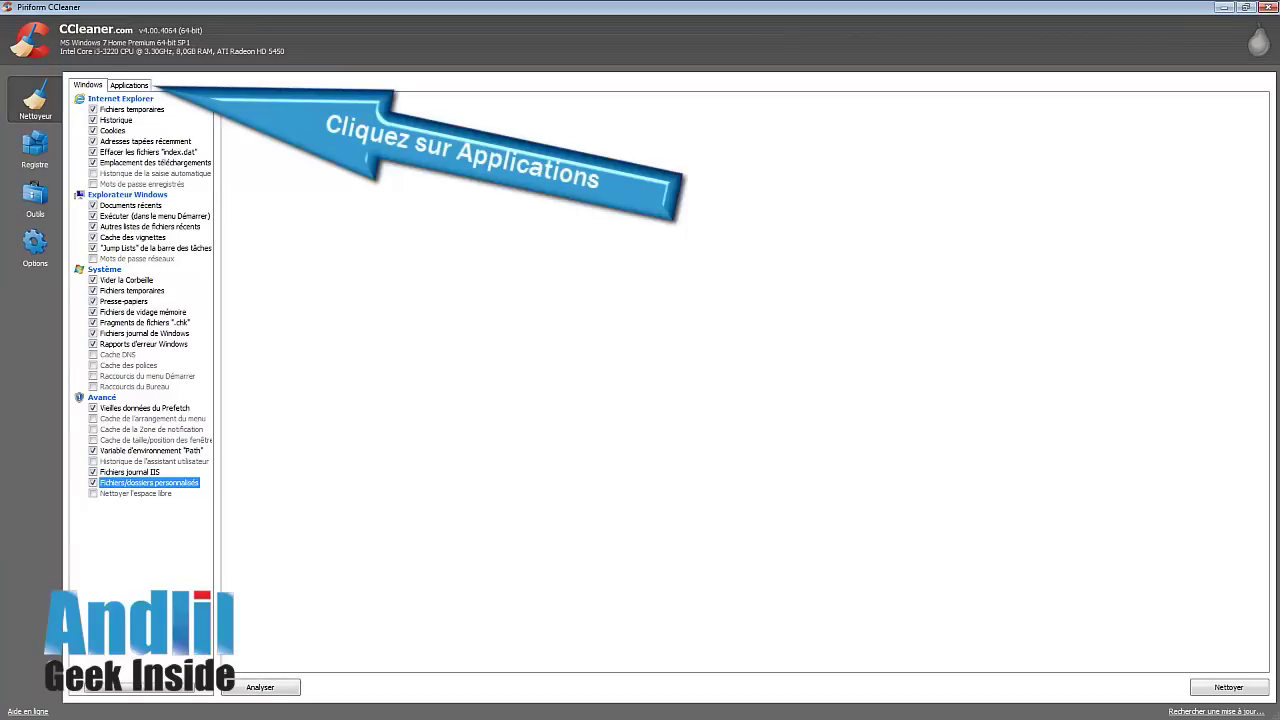
# - Include Firefox's site preferences, saved form information, saved passwords and database compaction in the application cleaning
pyautogui.click(129, 85)
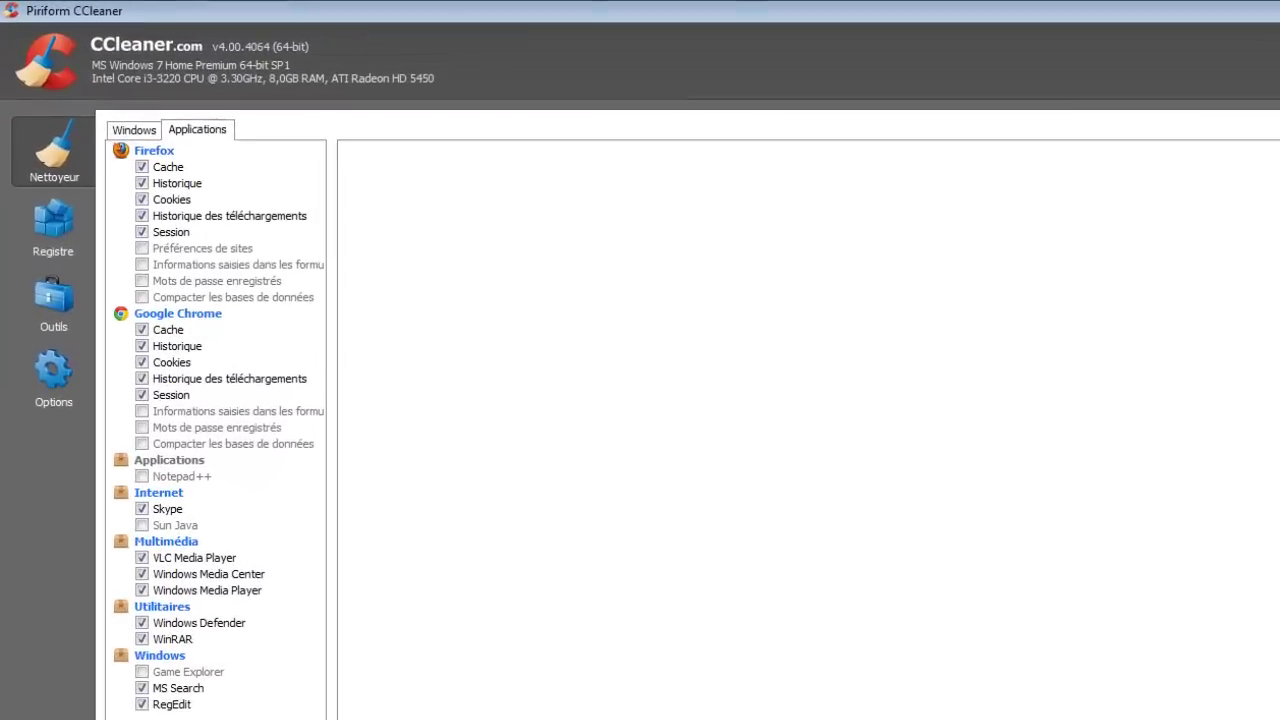
pyautogui.click(142, 248)
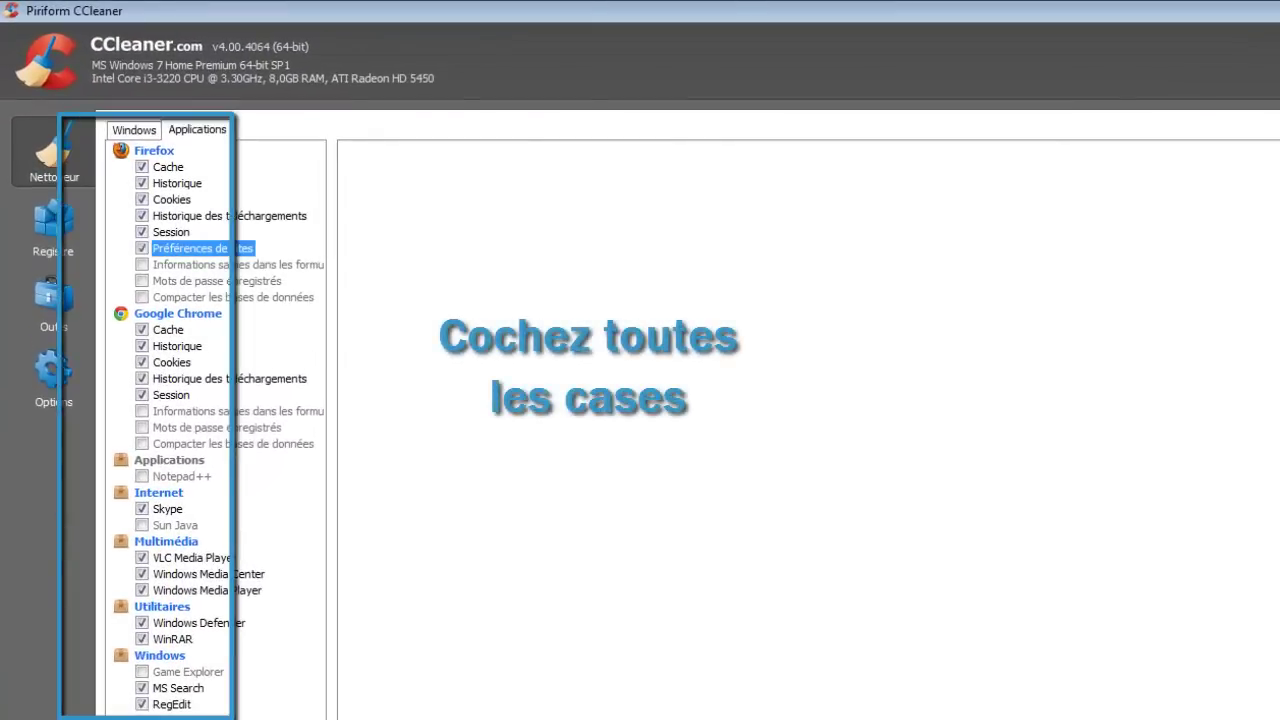
pyautogui.click(142, 265)
pyautogui.click(142, 281)
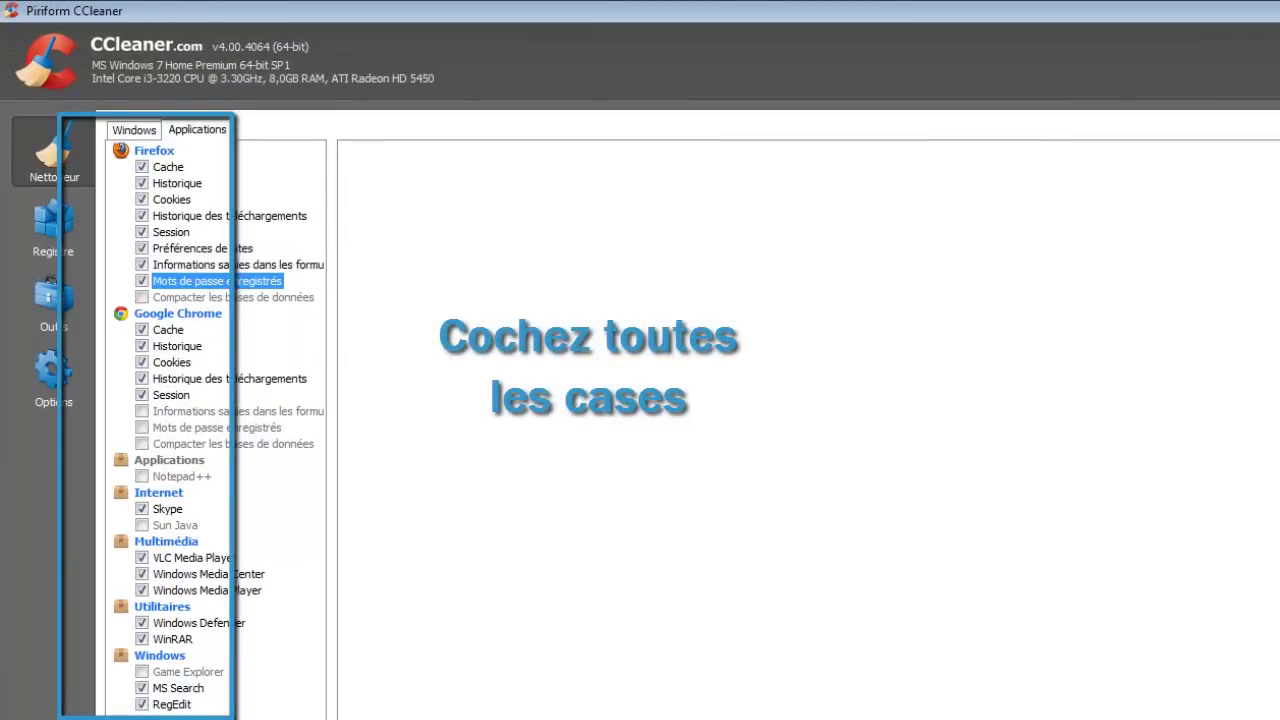
pyautogui.click(142, 297)
# - Include Google Chrome's saved form information, saved passwords and database compaction in the cleaning
pyautogui.click(142, 411)
pyautogui.click(142, 427)
pyautogui.click(142, 444)
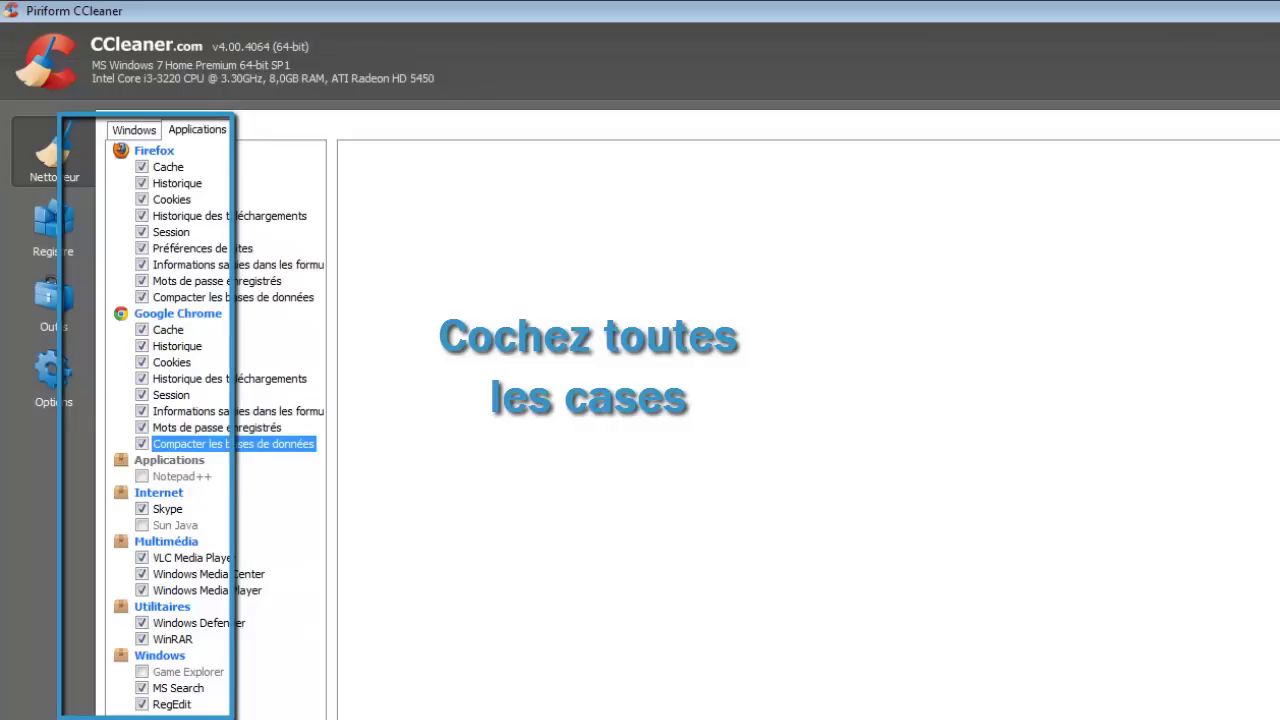
# - Include Sun Java, Notepad++ and Game Explorer in the application cleaning
pyautogui.click(142, 525)
pyautogui.click(144, 492)
pyautogui.click(142, 476)
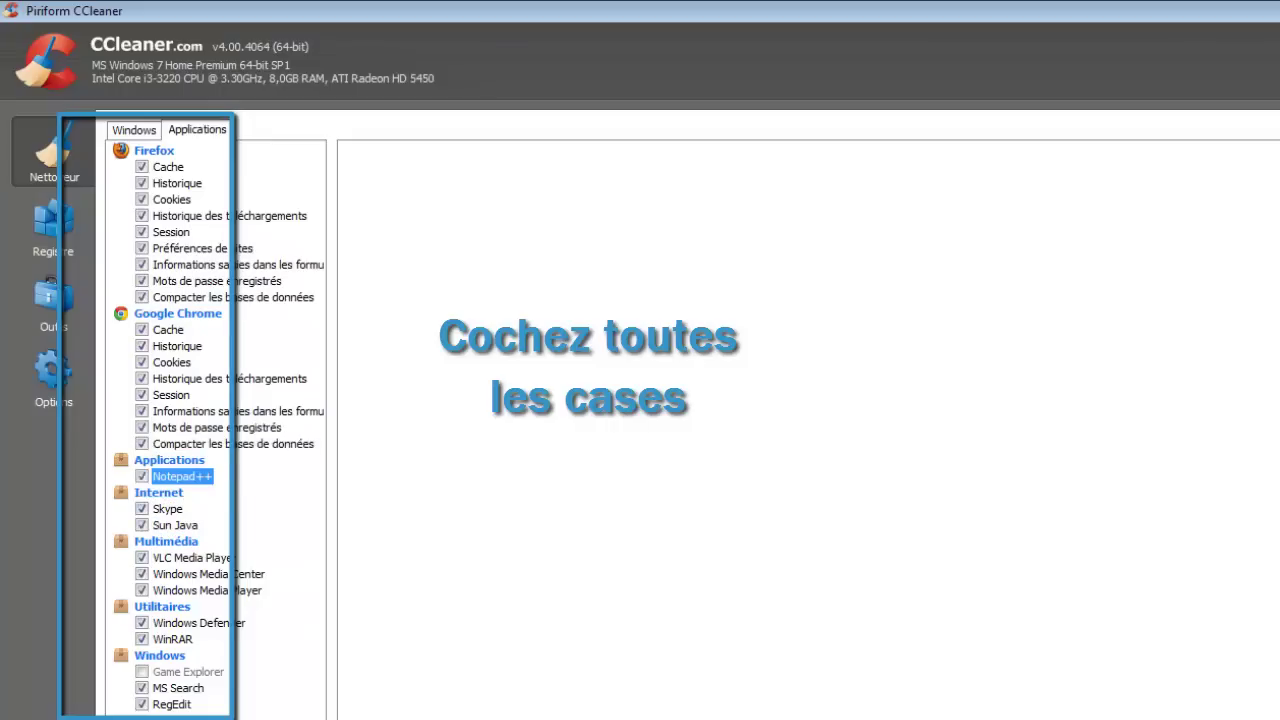
pyautogui.click(142, 672)
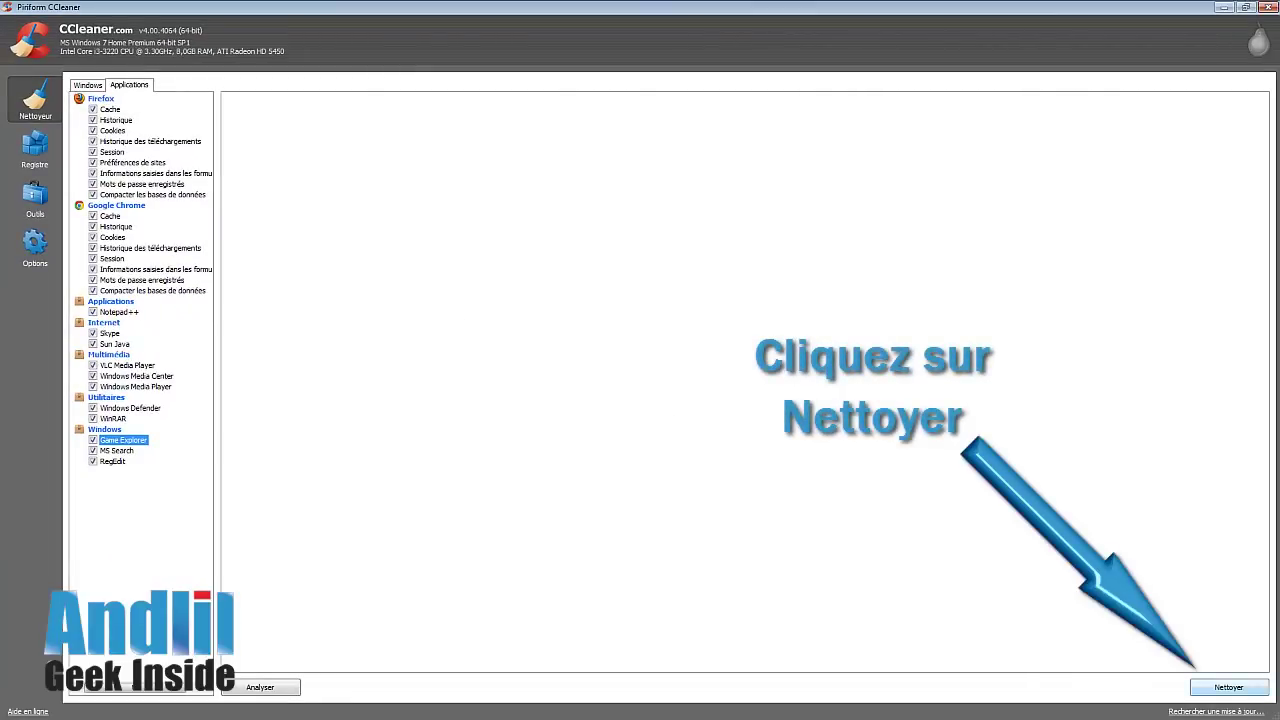
# - Run the cleaner three times in a row, accepting the permanent deletion of the files
pyautogui.click(1229, 687)
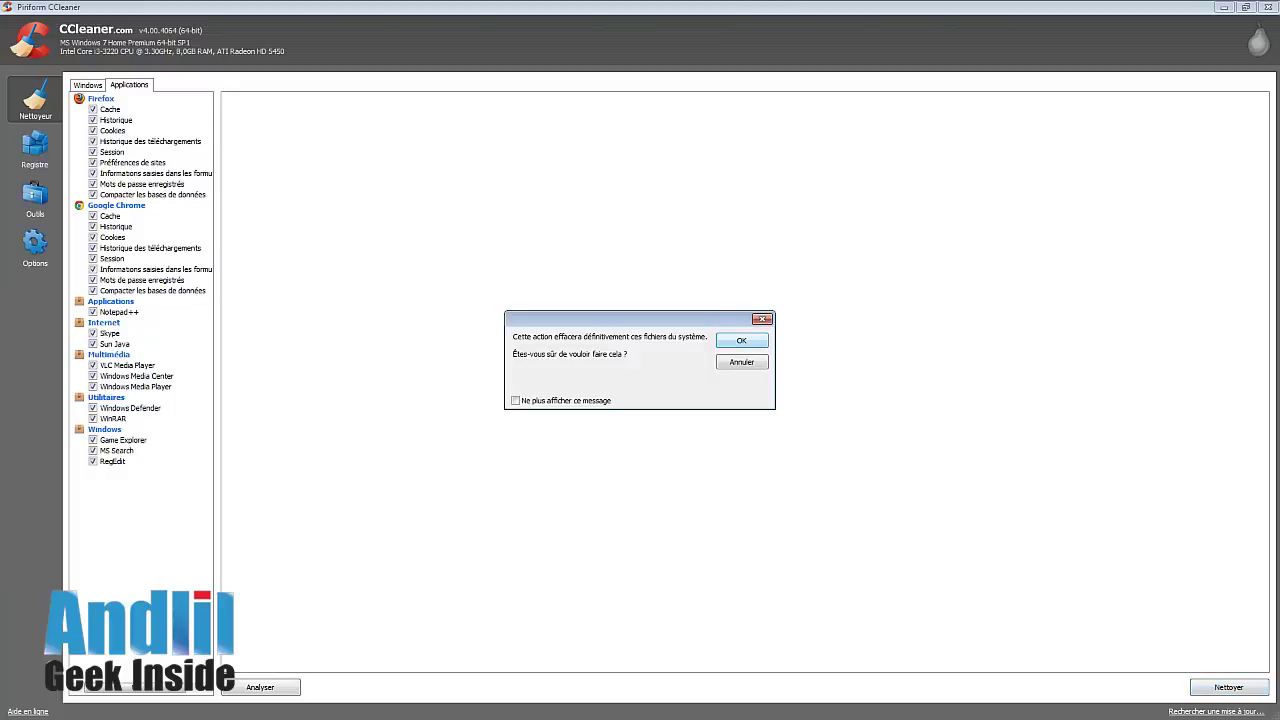
pyautogui.press('Return')
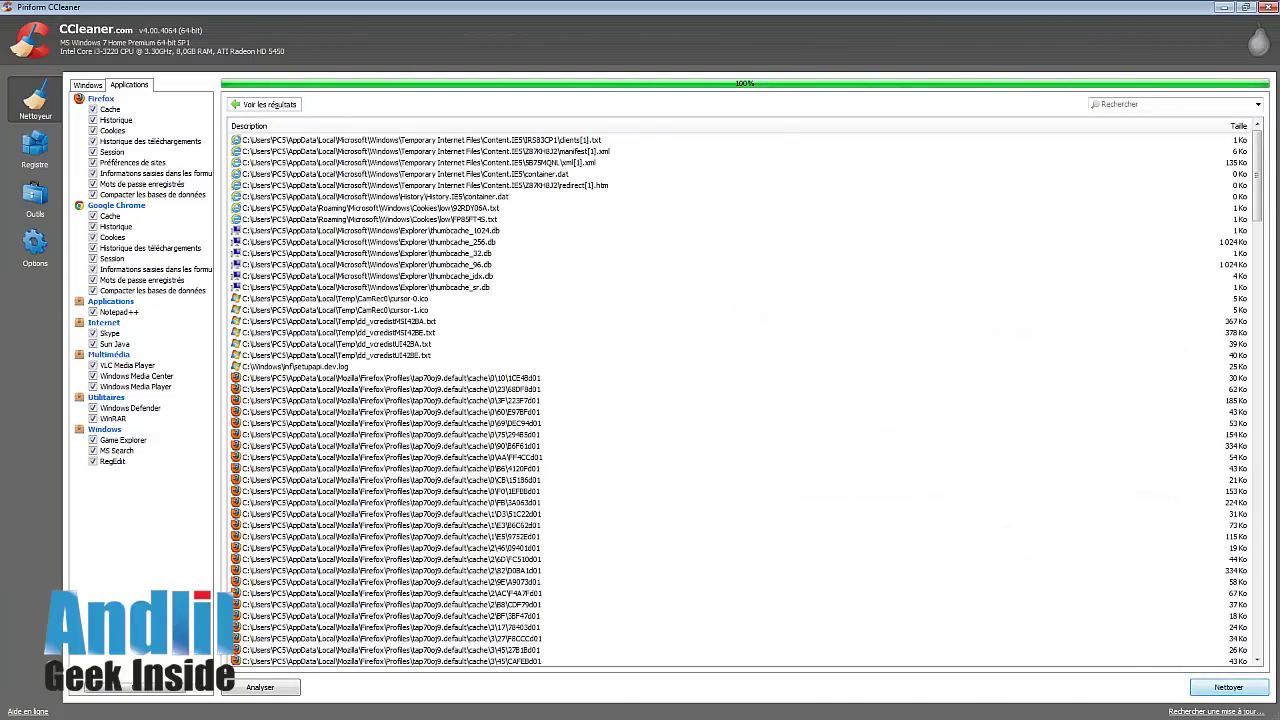
pyautogui.click(1229, 687)
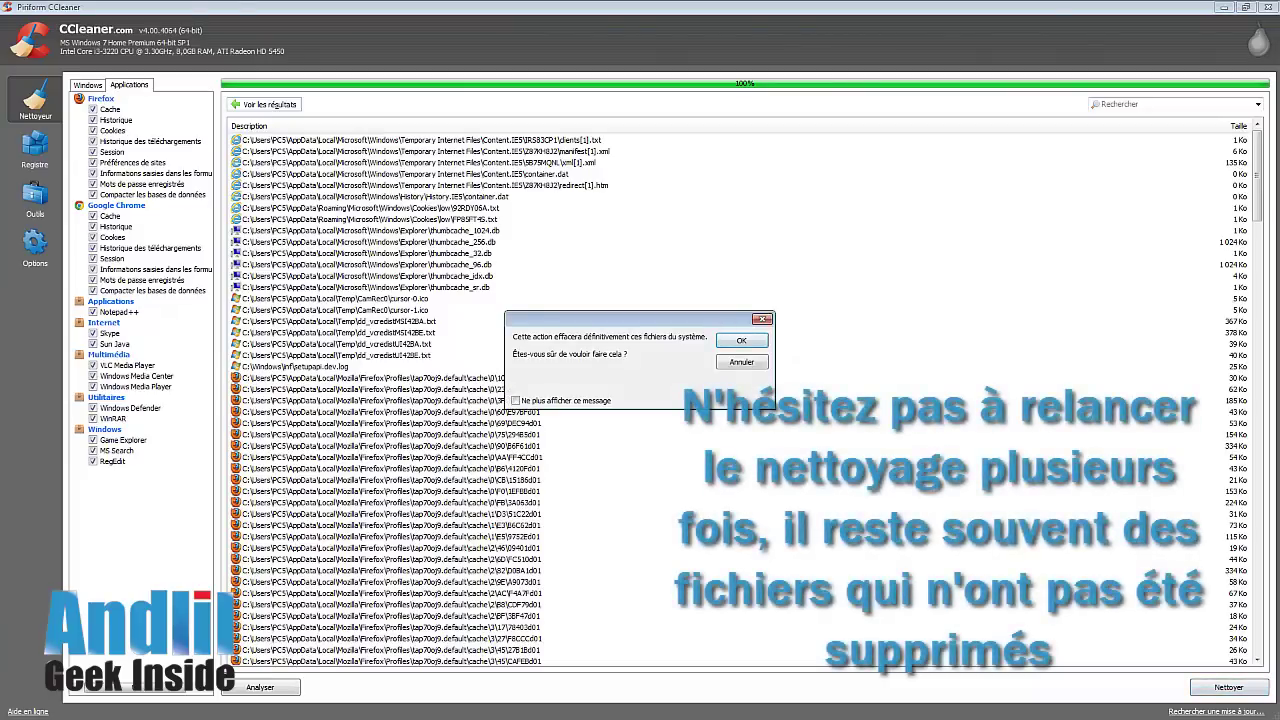
pyautogui.press('Return')
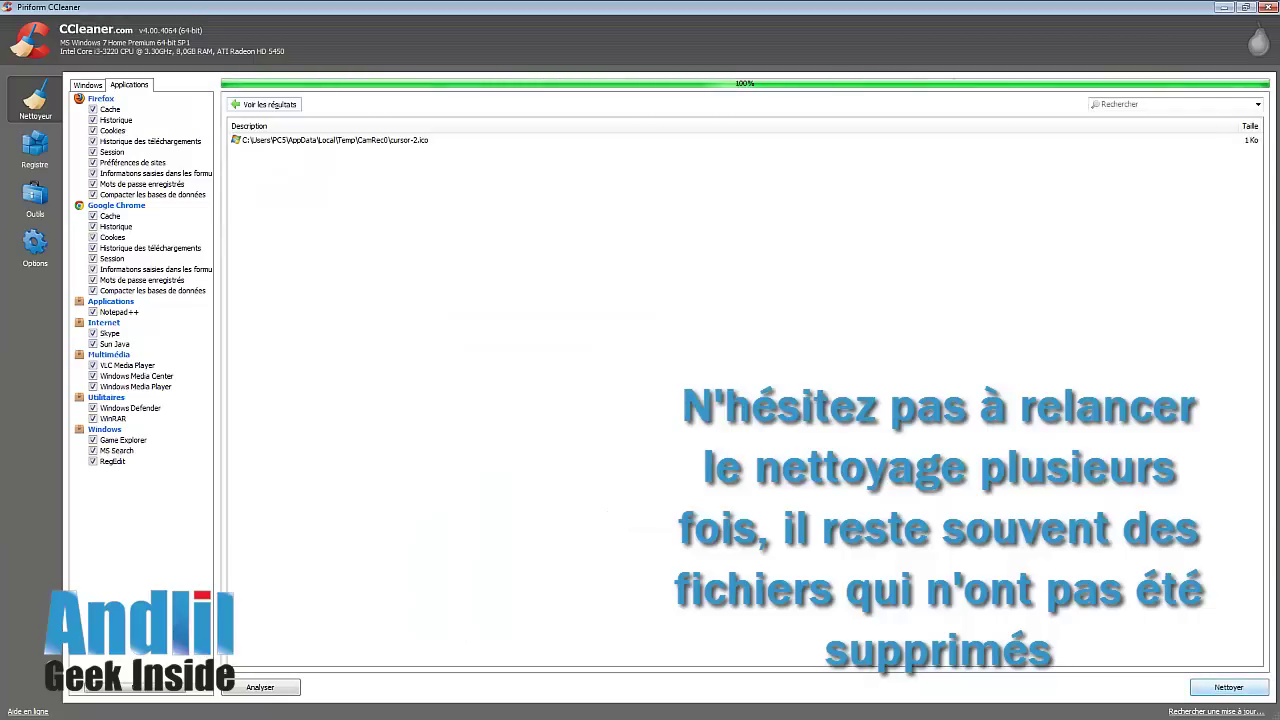
pyautogui.click(1229, 687)
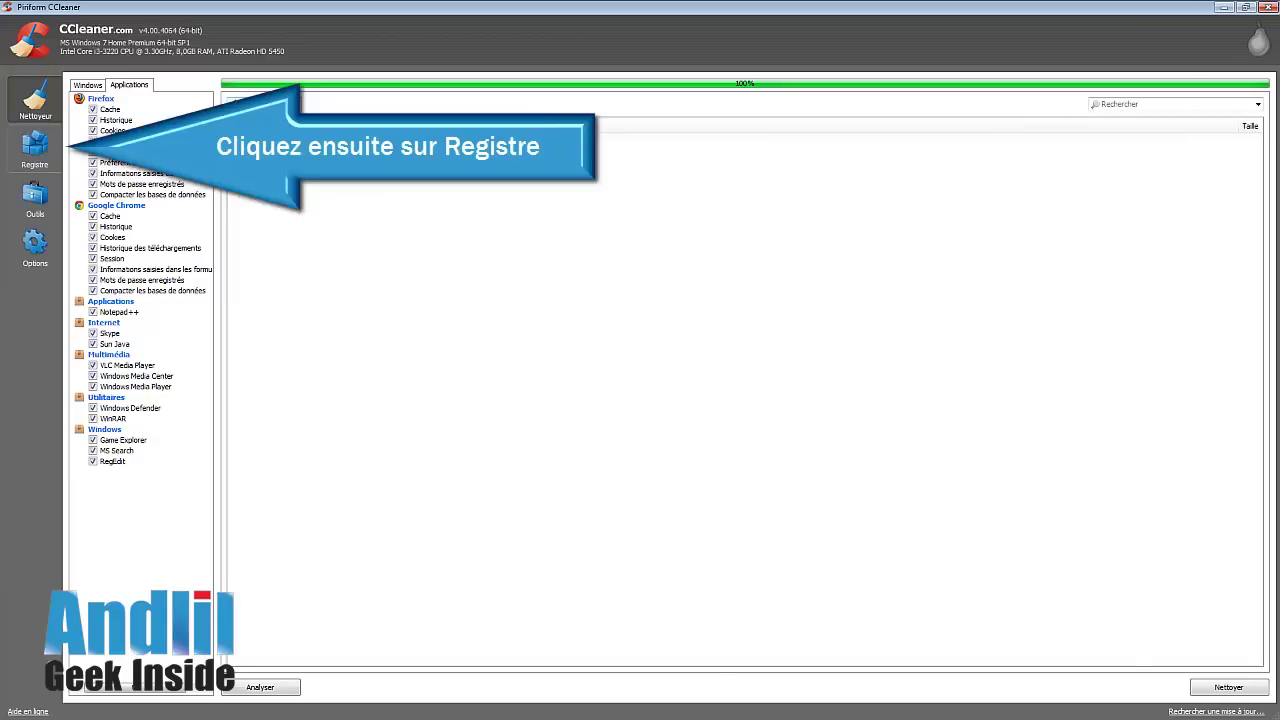
# - Scan the registry for errors and correct all the selected ones at once
pyautogui.click(35, 149)
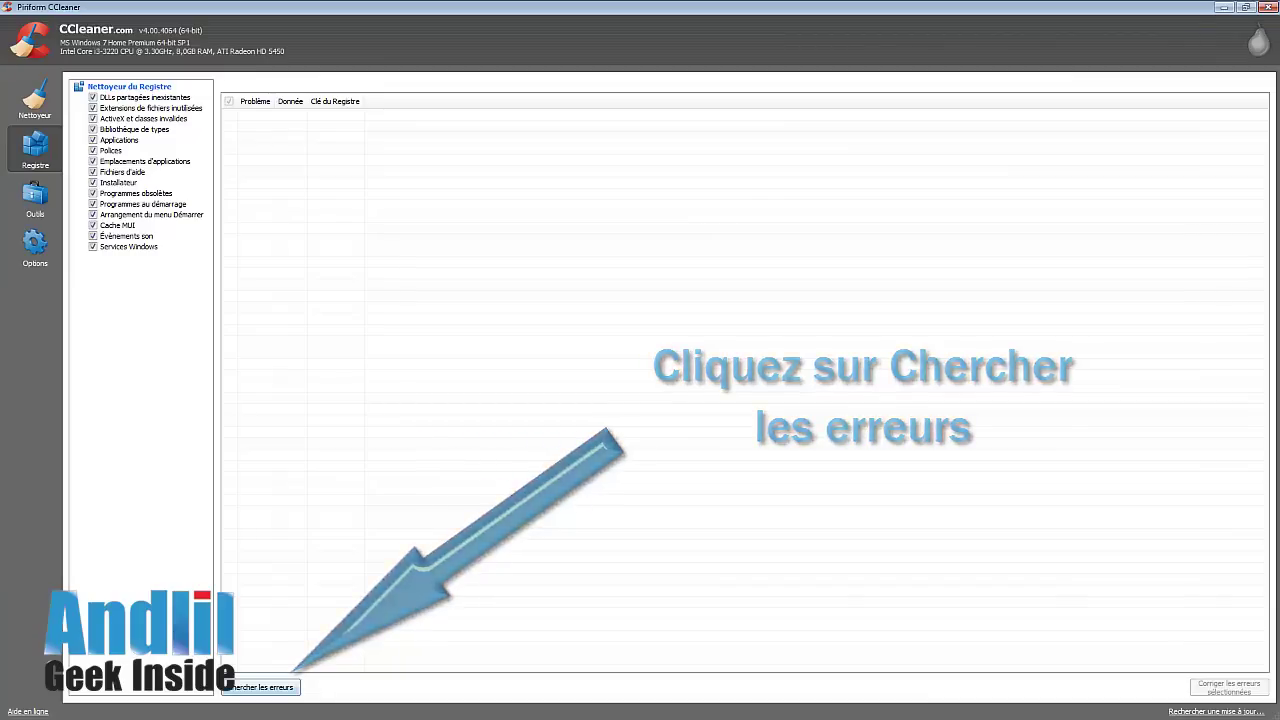
pyautogui.click(260, 687)
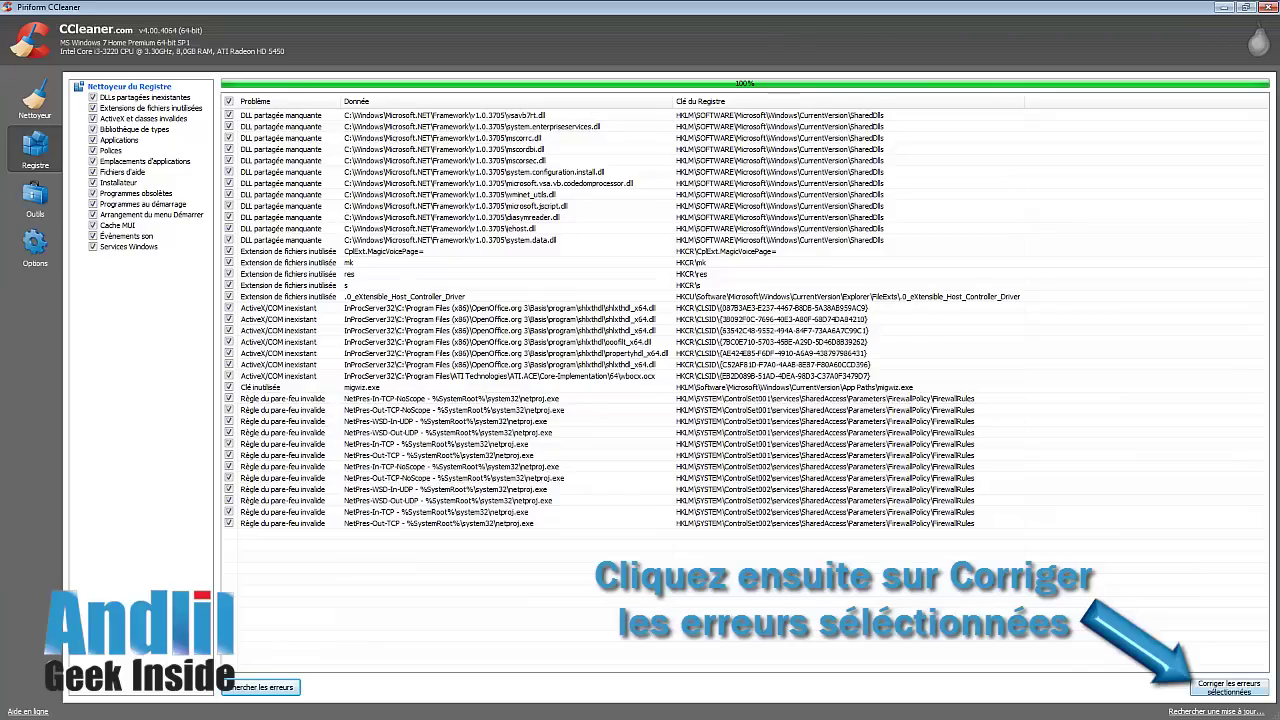
pyautogui.click(1229, 688)
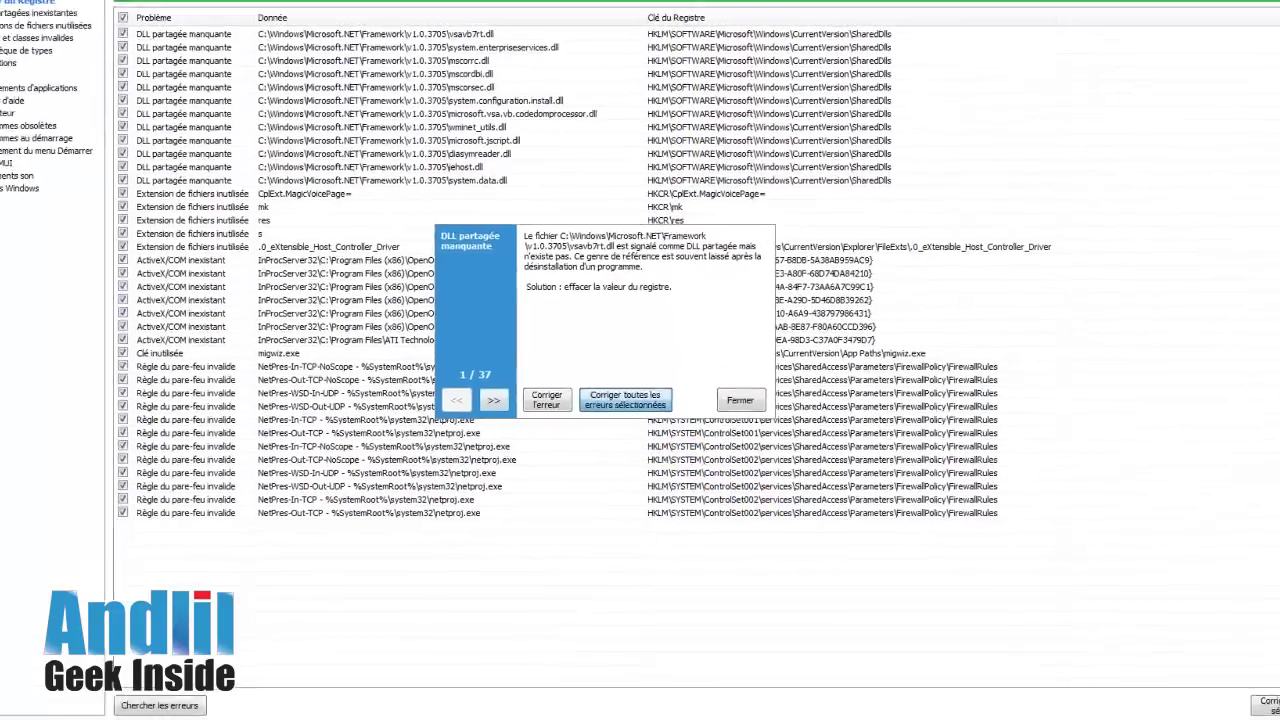
pyautogui.click(570, 353)
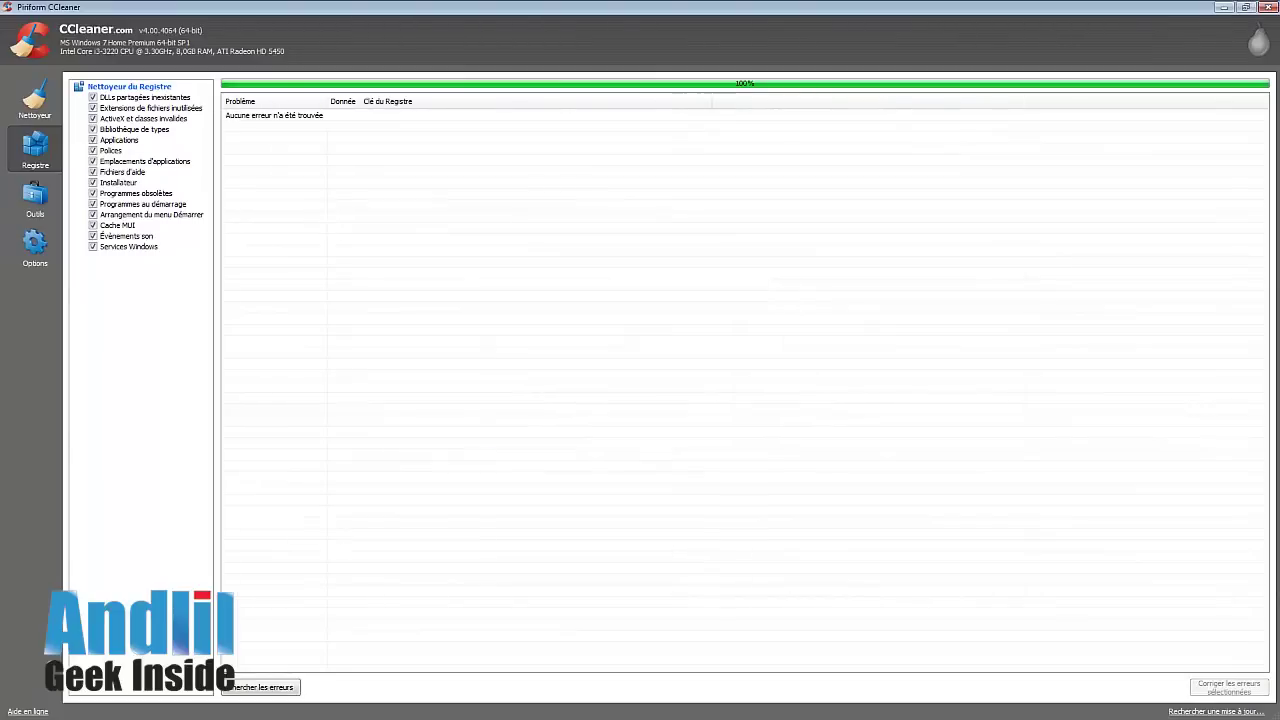
# - Repeat the registry scan and correction of all selected missing shared DLL errors, finishing with another scan for remaining errors
pyautogui.click(262, 687)
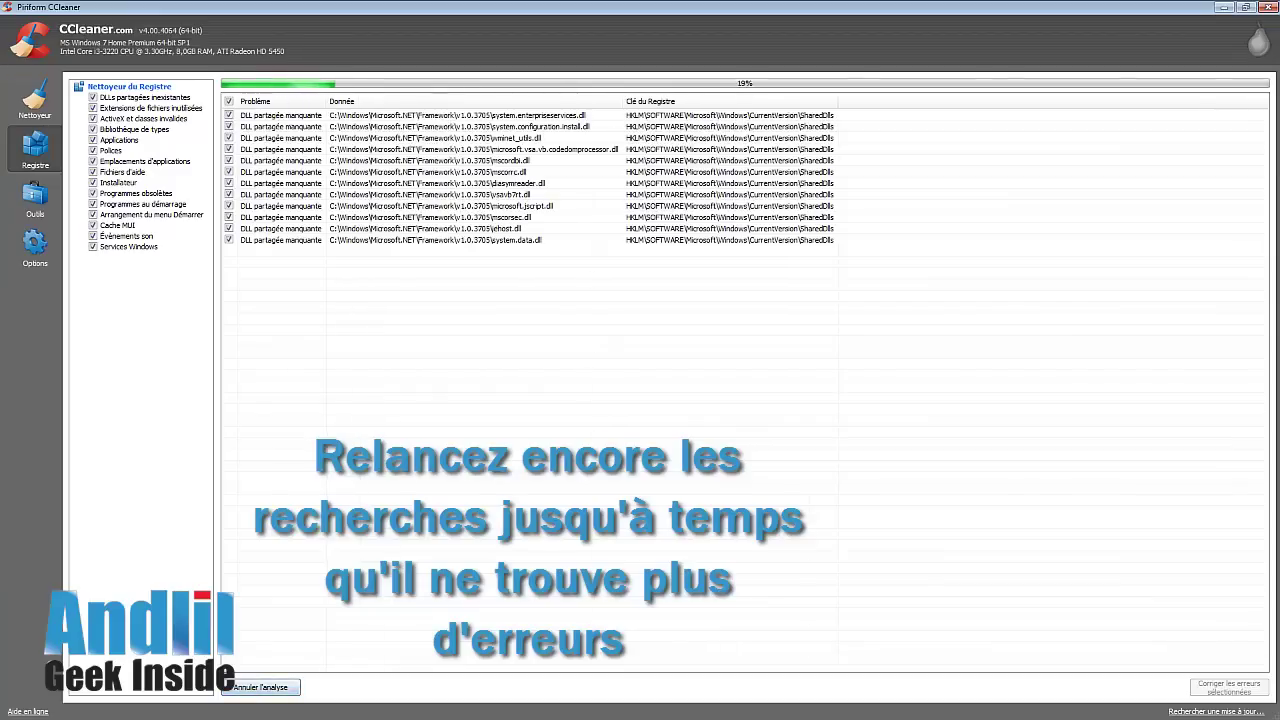
pyautogui.click(1229, 687)
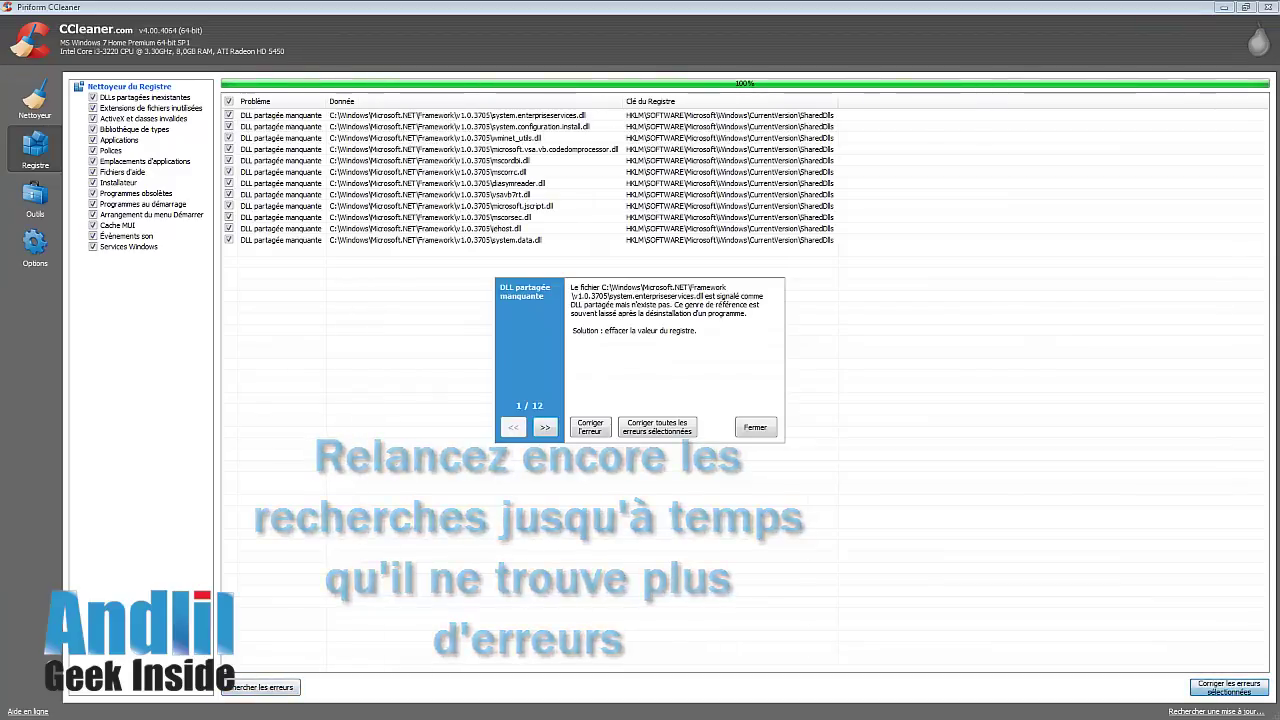
pyautogui.click(657, 427)
pyautogui.click(755, 427)
pyautogui.click(262, 687)
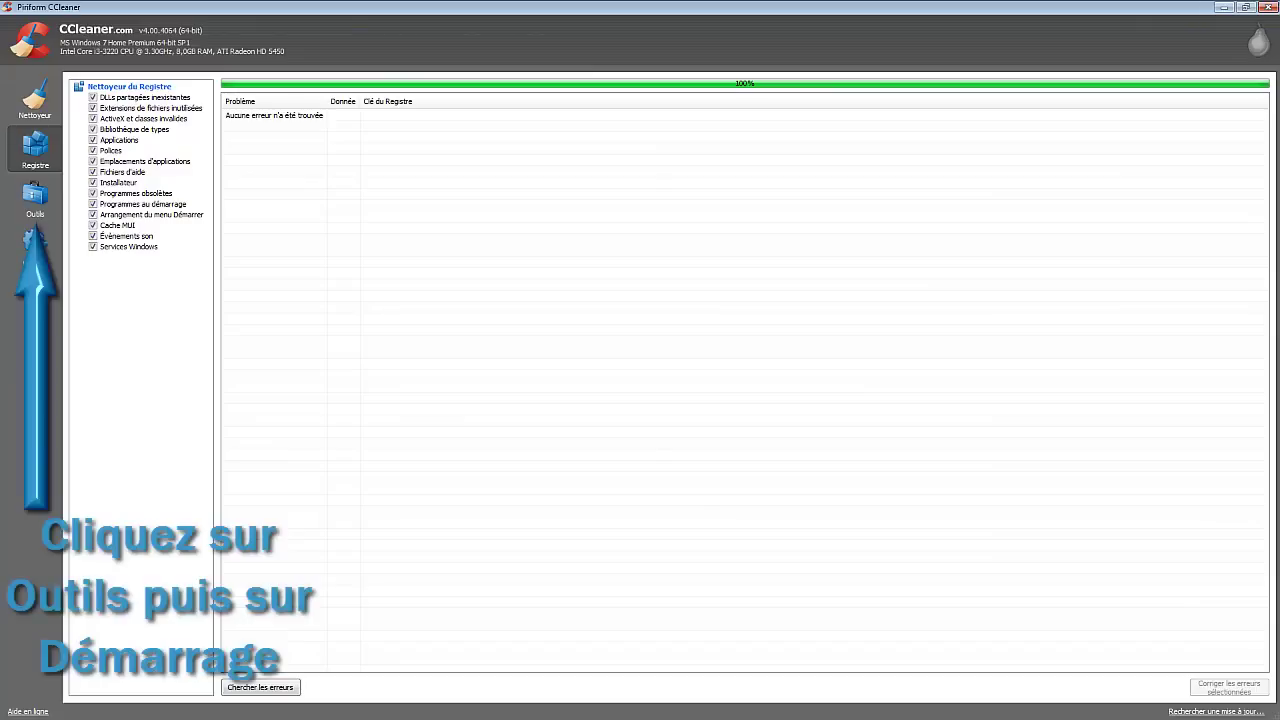
# - Disable Logitech Download Assistant in the list of Windows startup programs
pyautogui.click(35, 199)
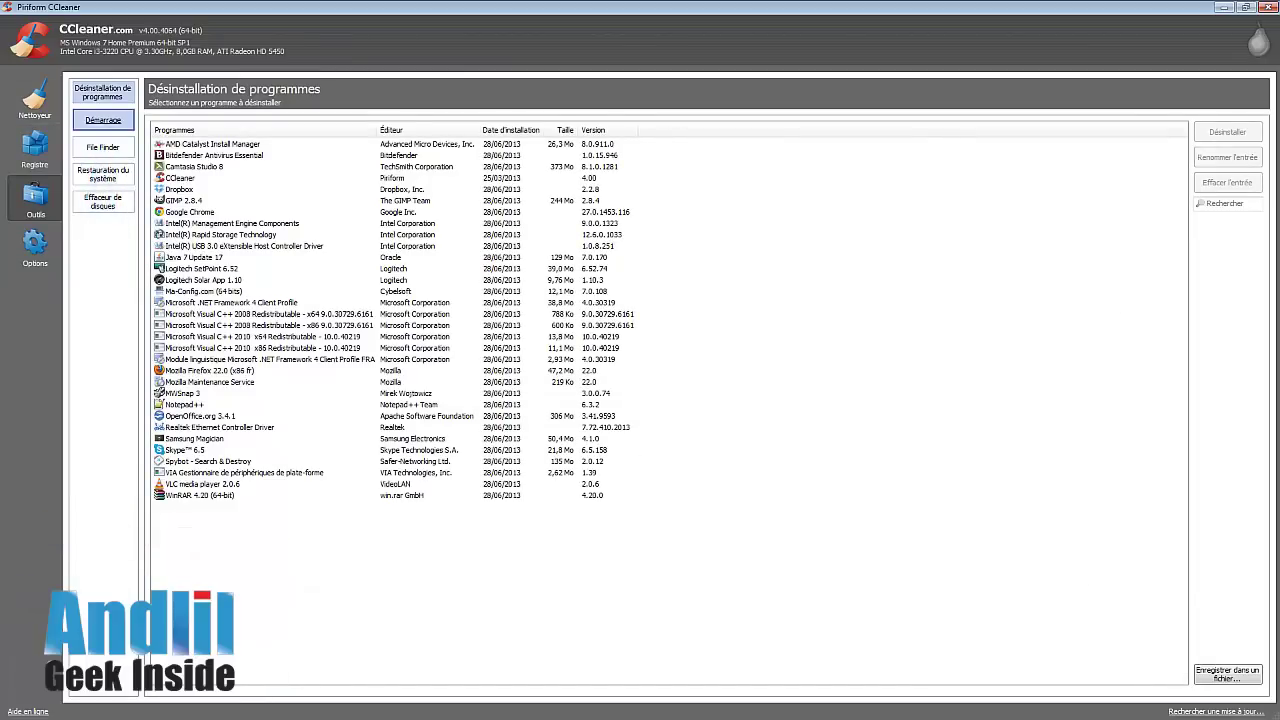
pyautogui.click(103, 120)
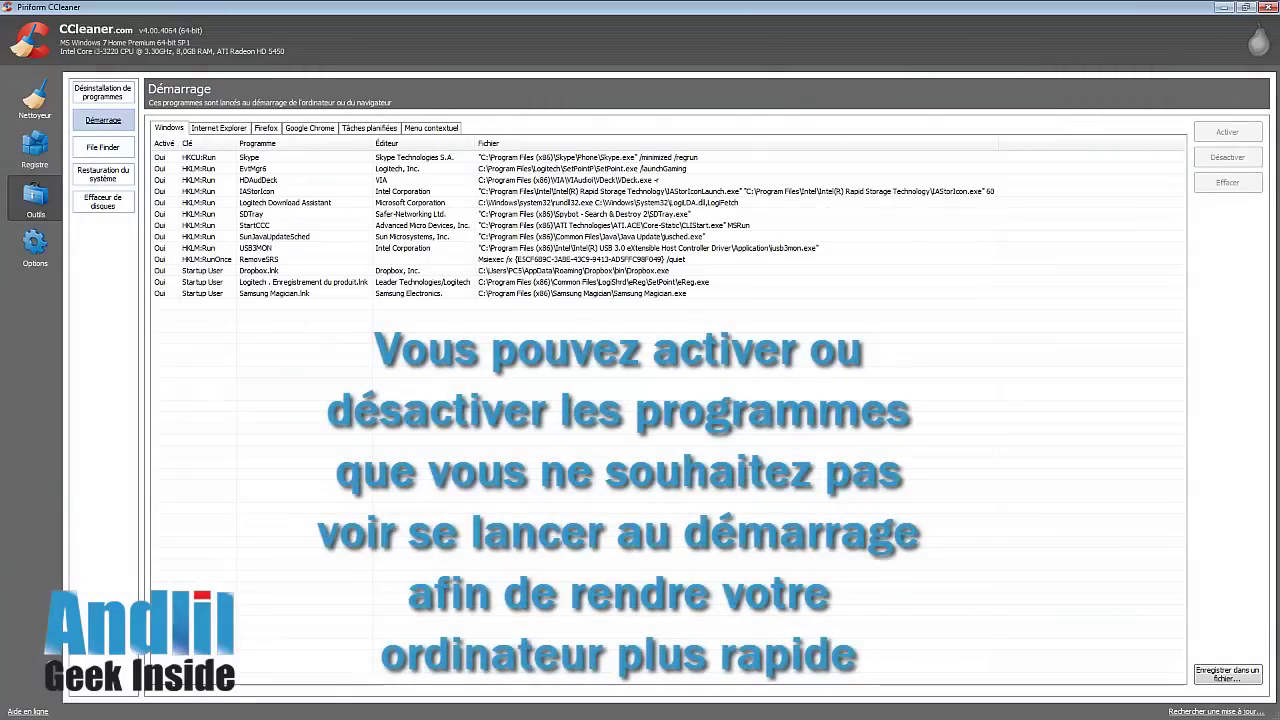
pyautogui.click(286, 203)
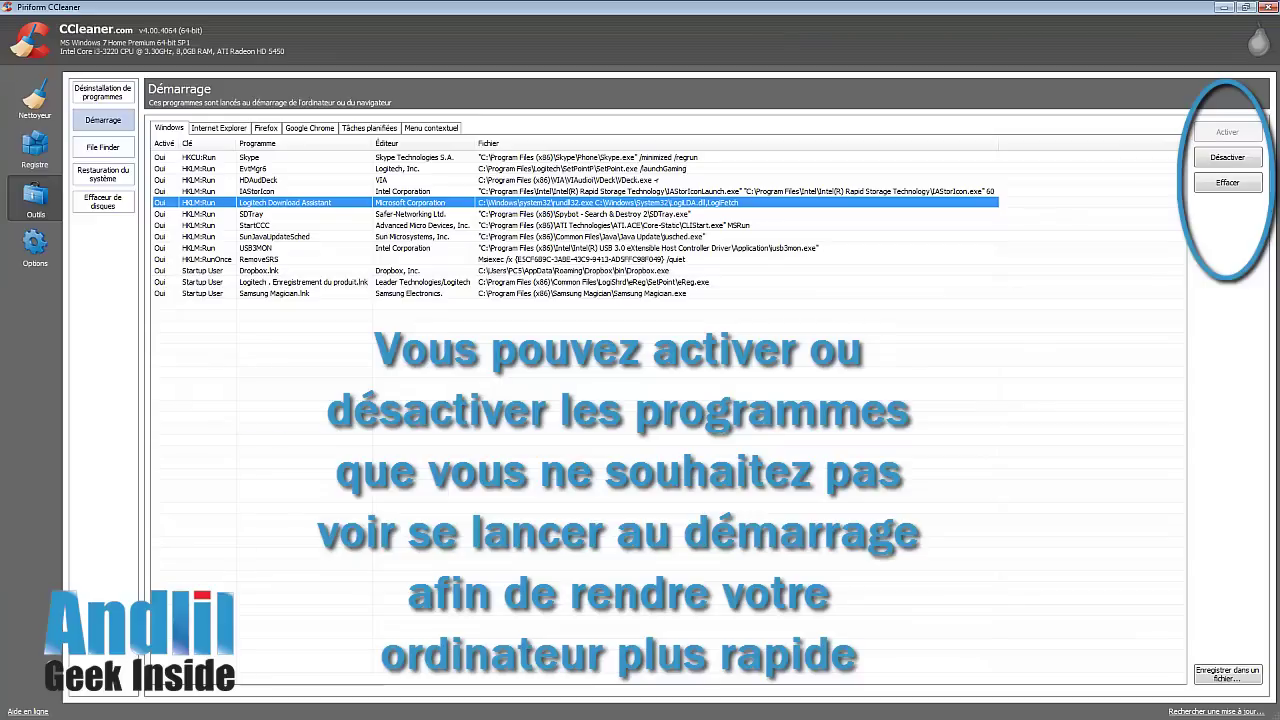
pyautogui.click(1227, 157)
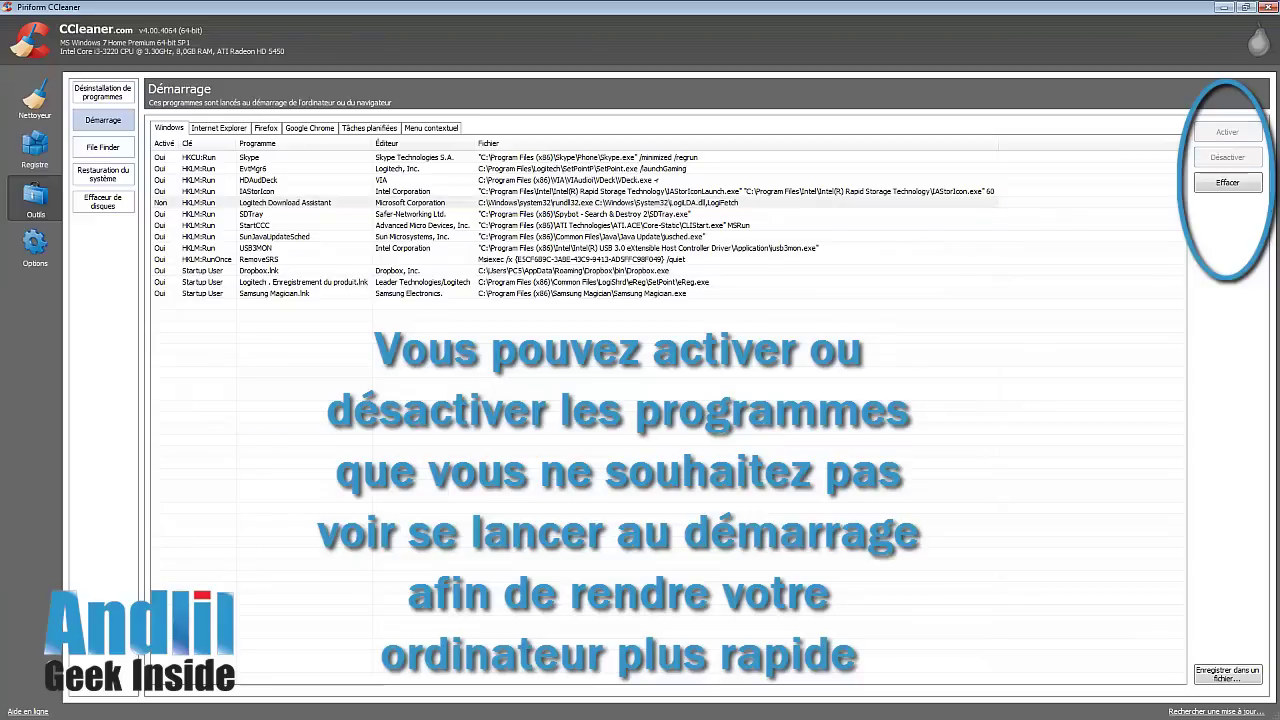